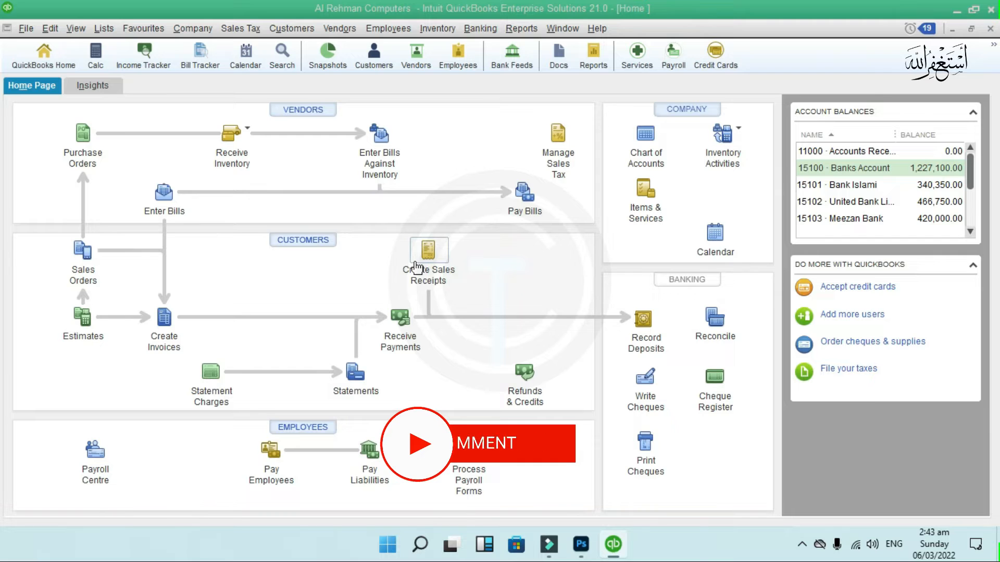
# - Start a new sales receipt and choose the existing individual customer in Customer:Job
pyautogui.click(417, 267)
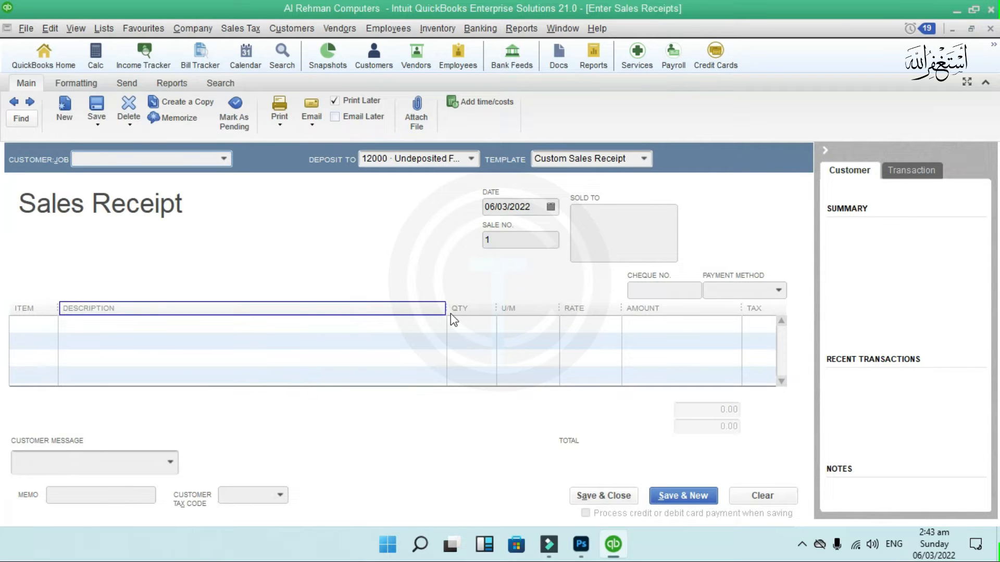
pyautogui.click(224, 159)
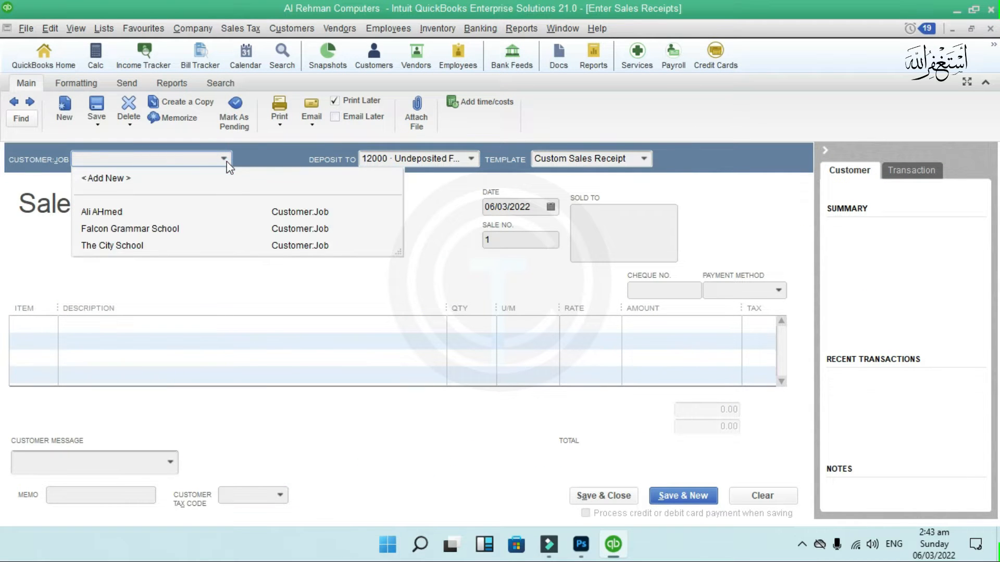
pyautogui.click(239, 208)
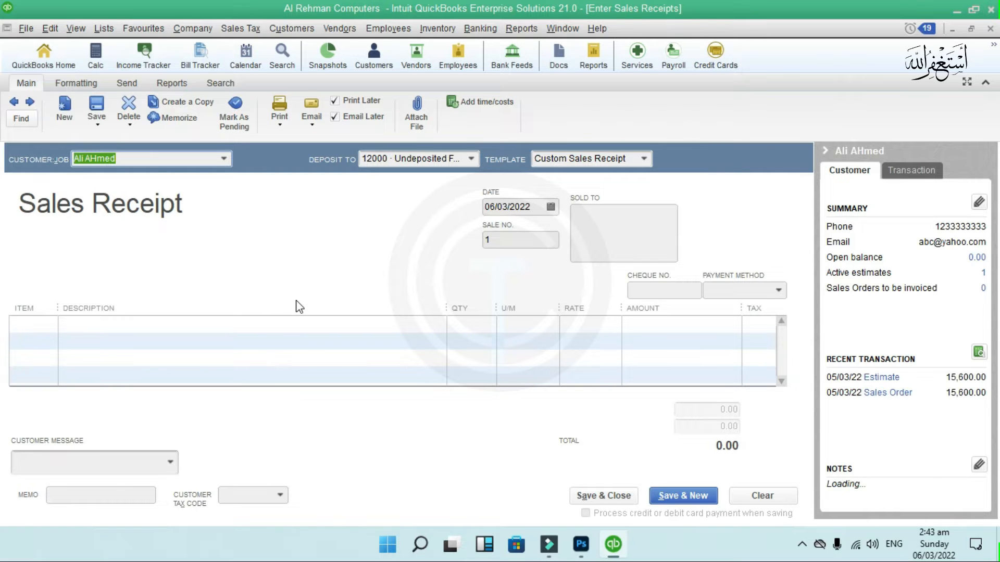
# - Open a New Customer form from the customer list, then cancel it without saving
pyautogui.click(224, 159)
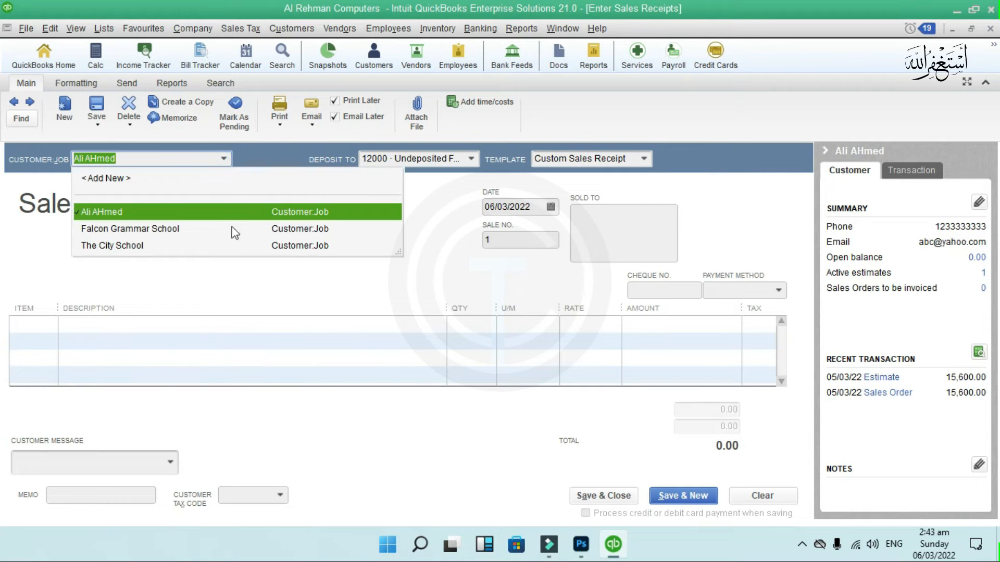
pyautogui.click(129, 179)
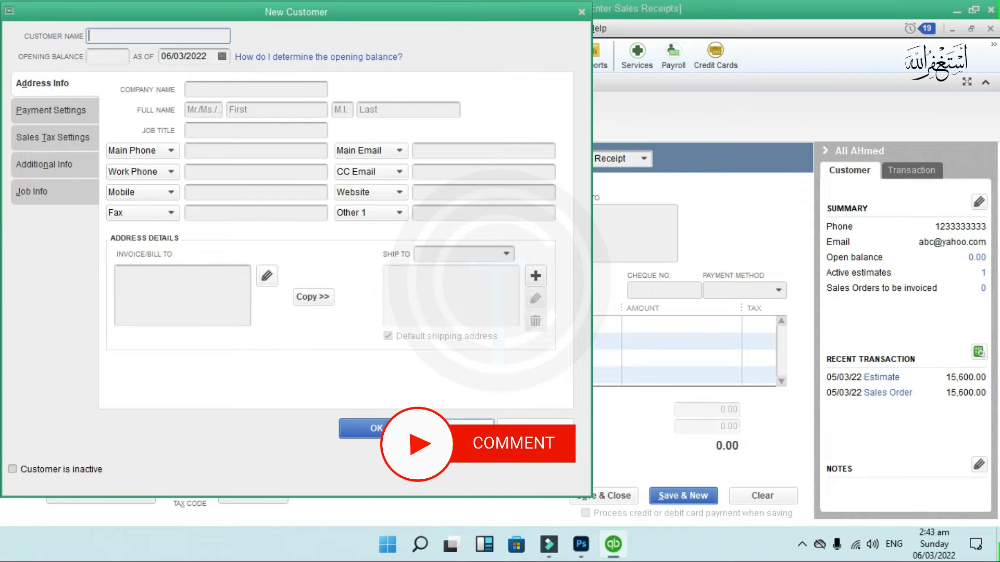
pyautogui.press('Escape')
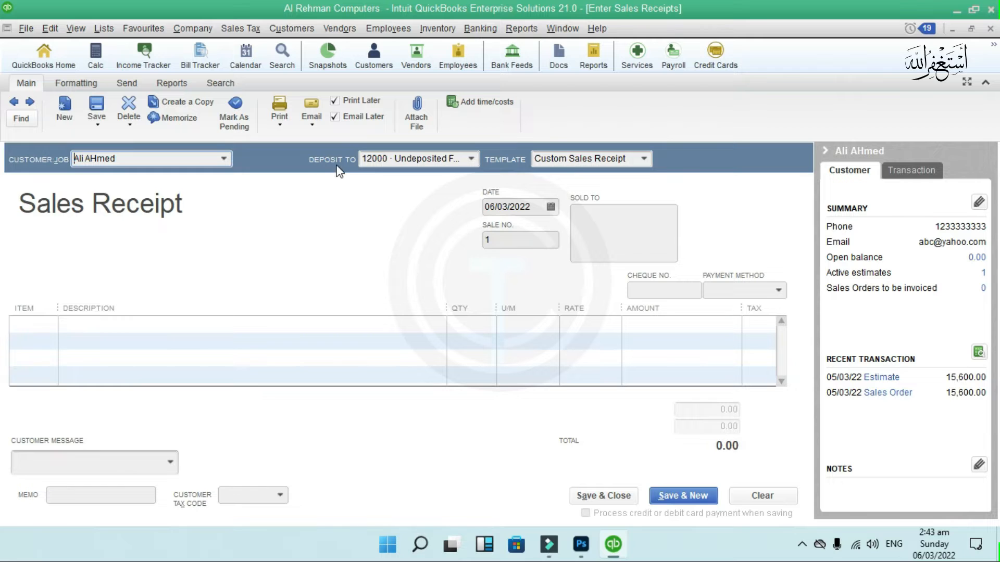
# - Keep 12000 · Undeposited Funds as the deposit account and set the sale number to 1
pyautogui.click(471, 158)
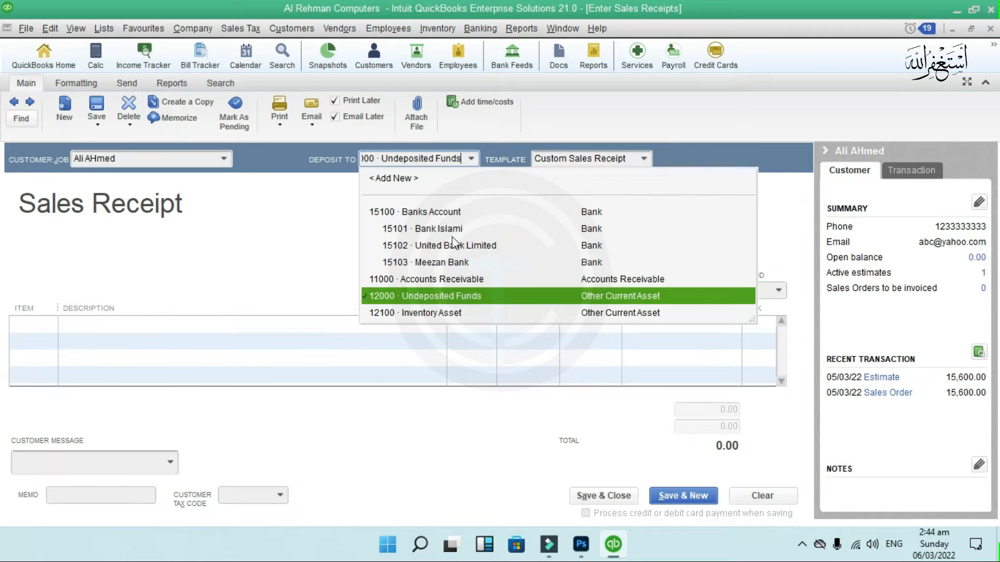
pyautogui.click(468, 296)
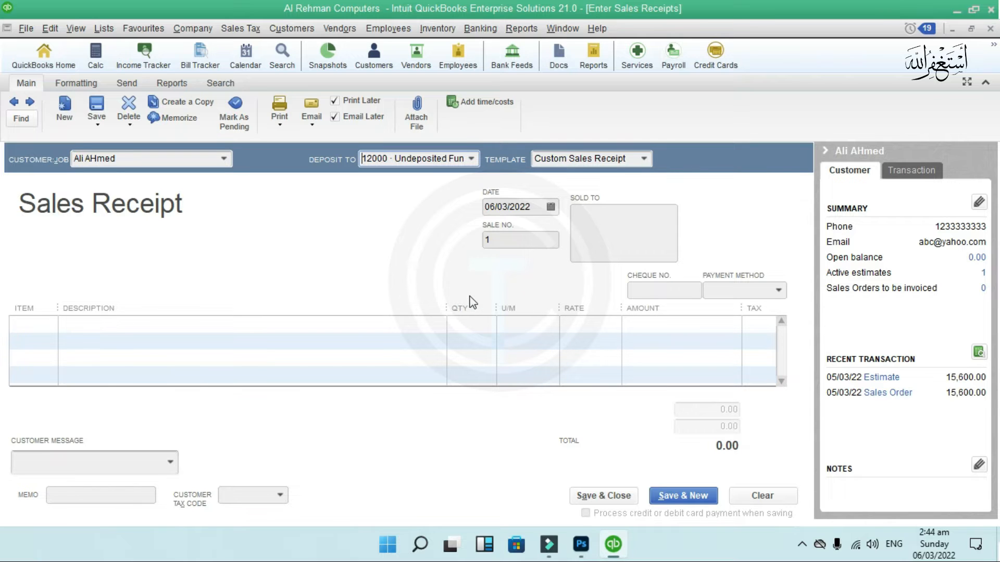
pyautogui.click(497, 240)
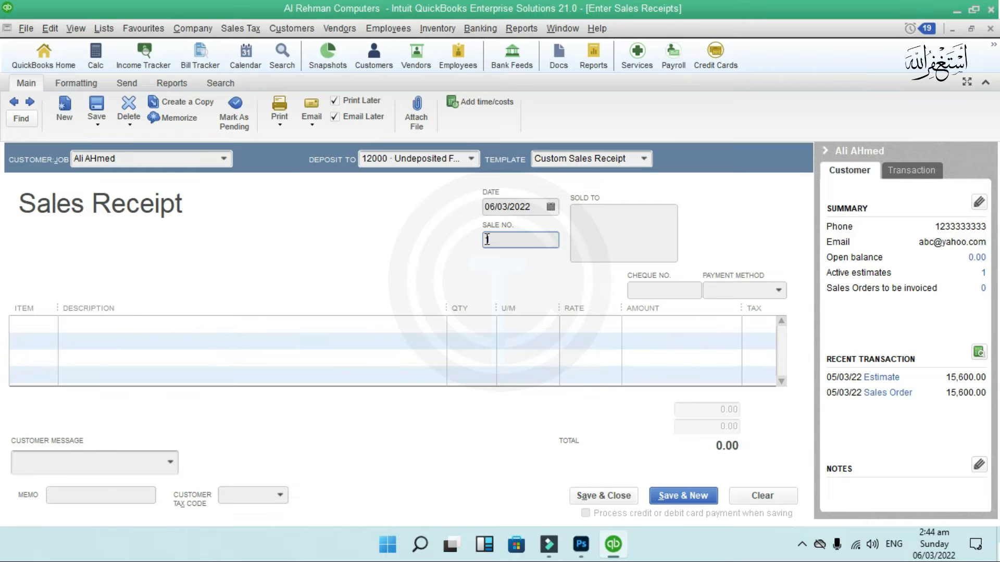
# - Enter the customer's name in the Sold To address
pyautogui.click(620, 210)
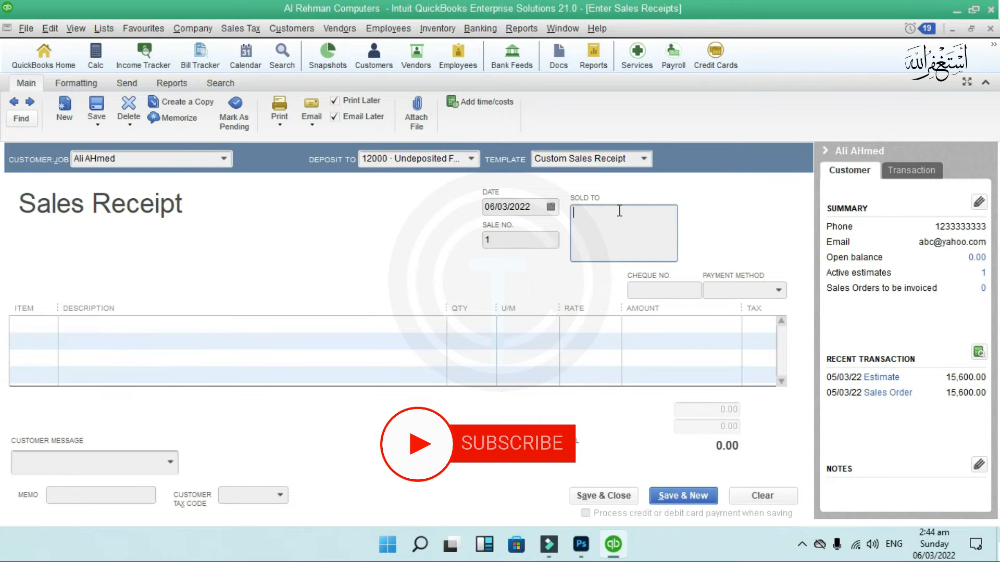
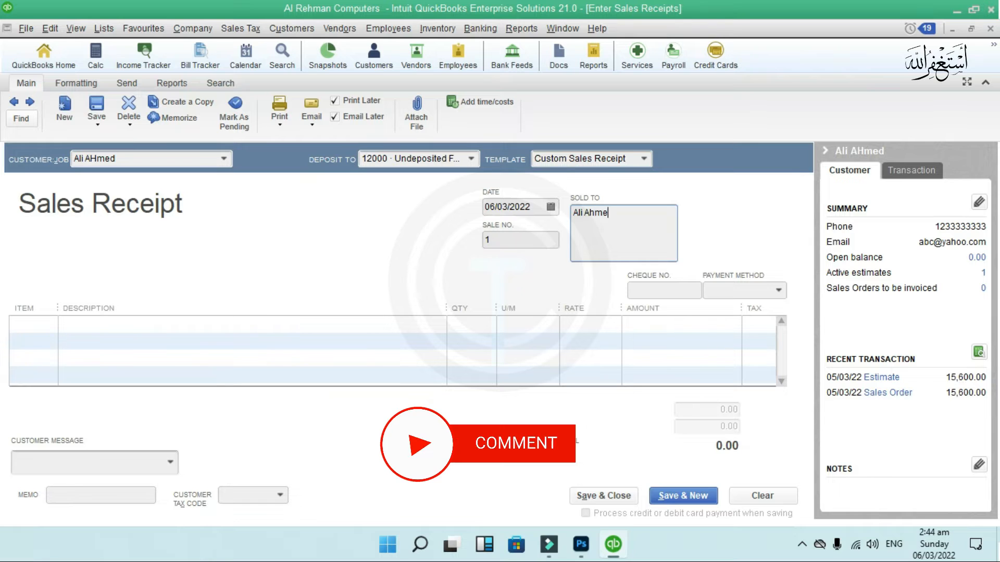
pyautogui.click(46, 326)
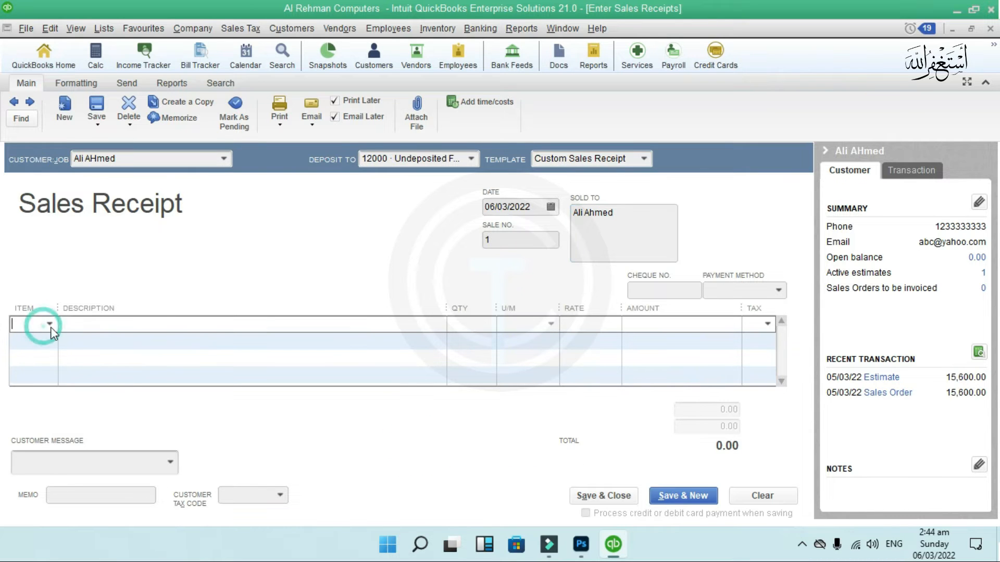
# - Add a Keyboard line at 400.00 with quantity 20, after confirming 66 are in stock
pyautogui.click(48, 325)
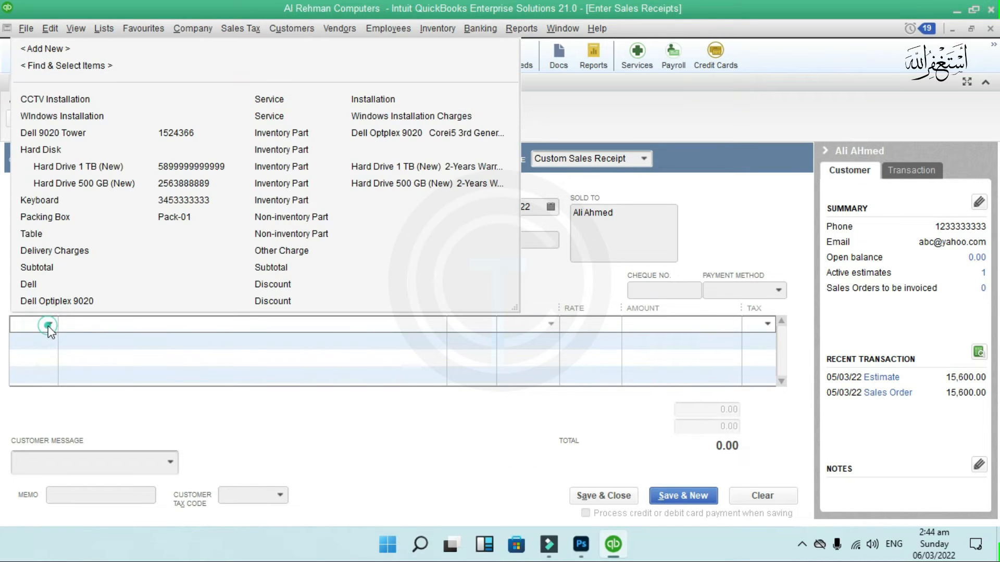
pyautogui.click(61, 203)
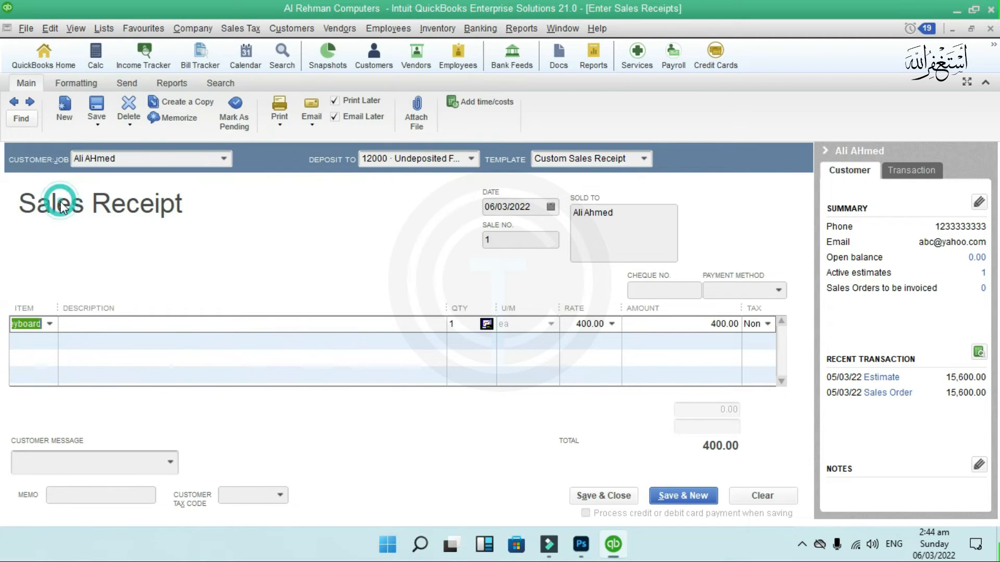
pyautogui.click(457, 325)
pyautogui.write('20')
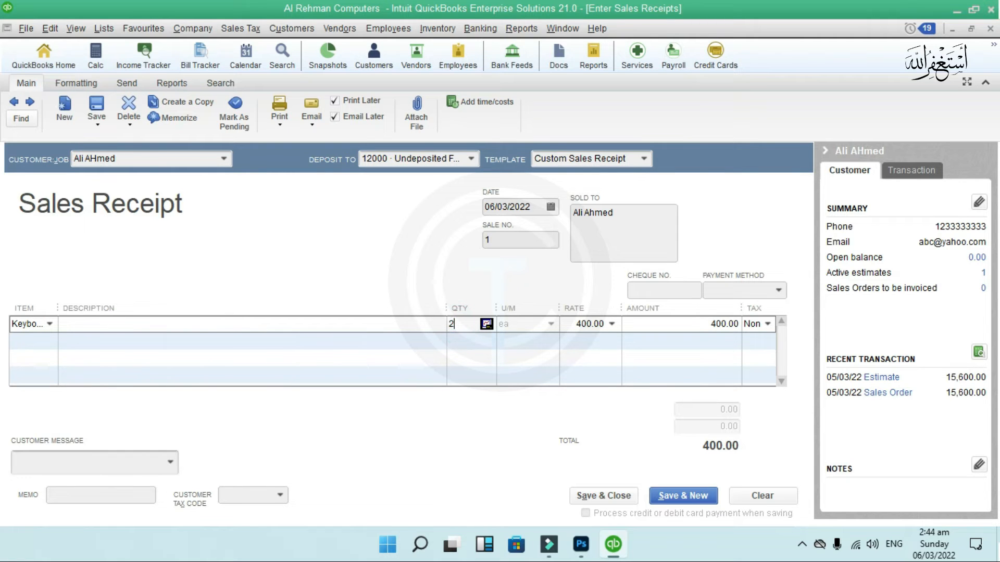
pyautogui.click(486, 323)
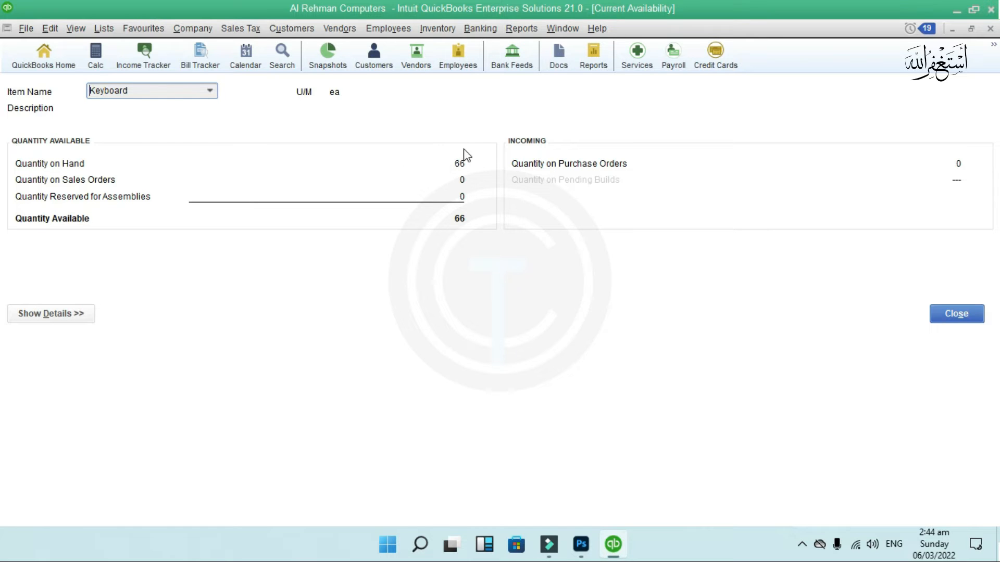
pyautogui.click(990, 28)
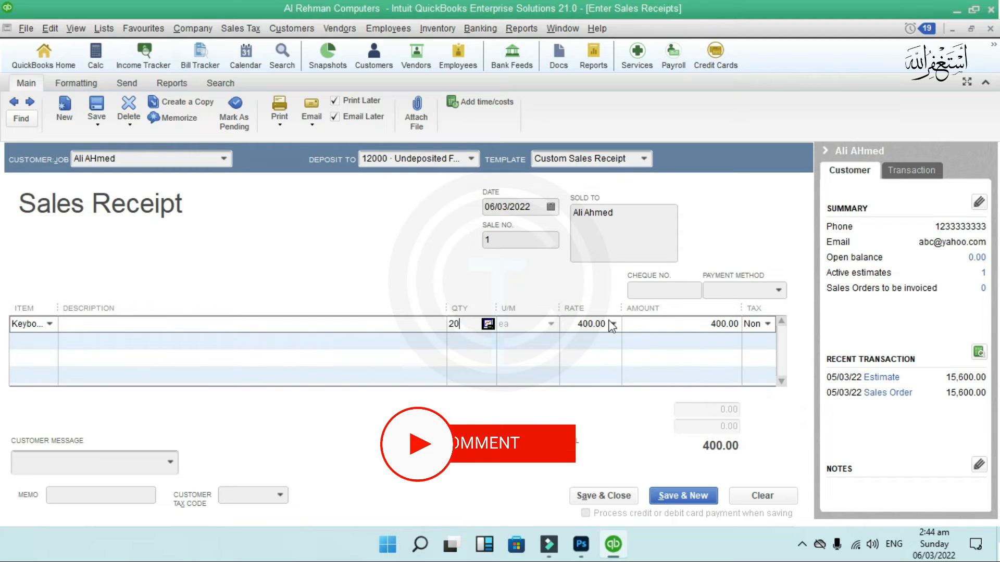
# - Add the message 'It's been a pleasure working with you!' and save the receipt, keeping the address change
pyautogui.click(672, 325)
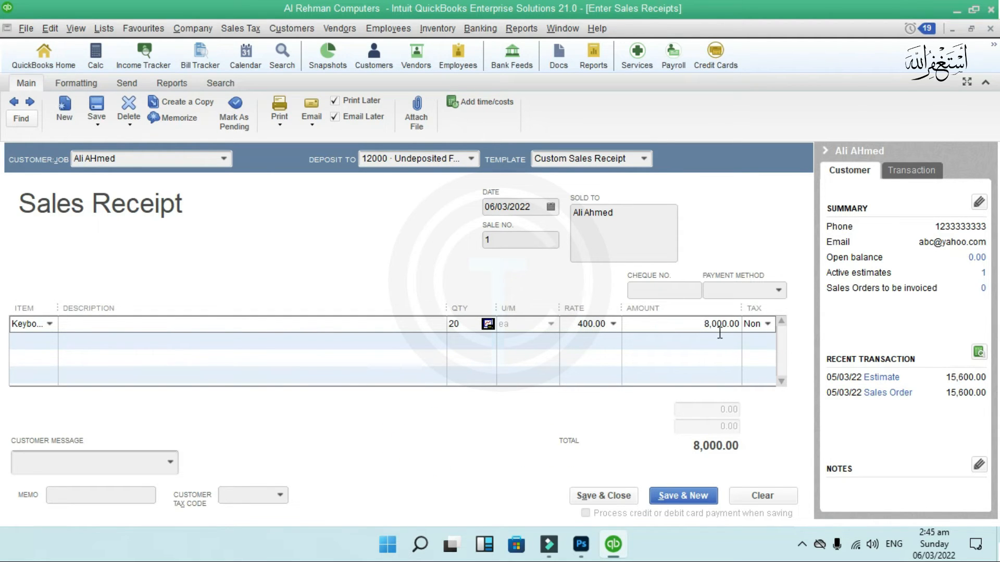
pyautogui.click(166, 465)
pyautogui.click(163, 466)
pyautogui.click(170, 462)
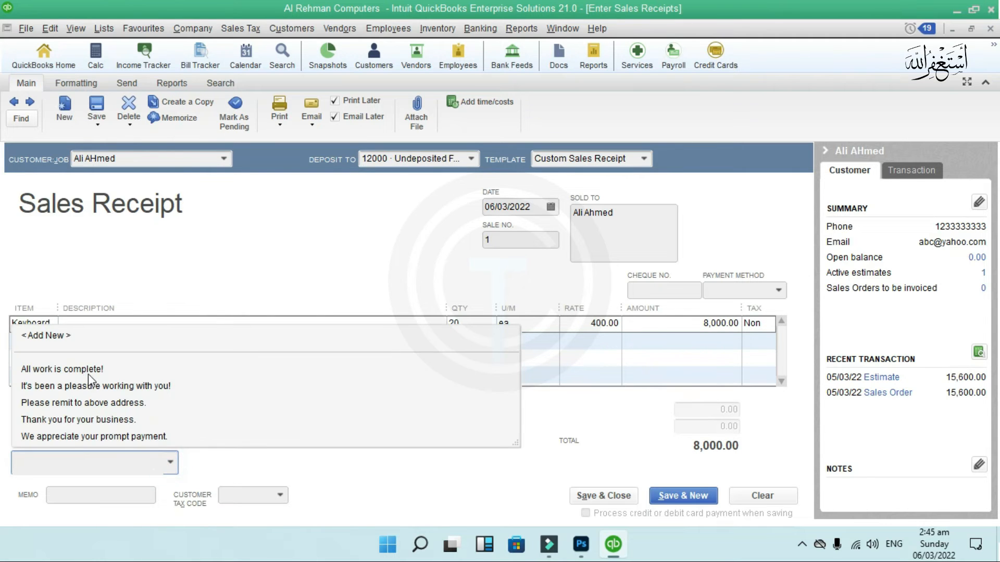
pyautogui.click(114, 390)
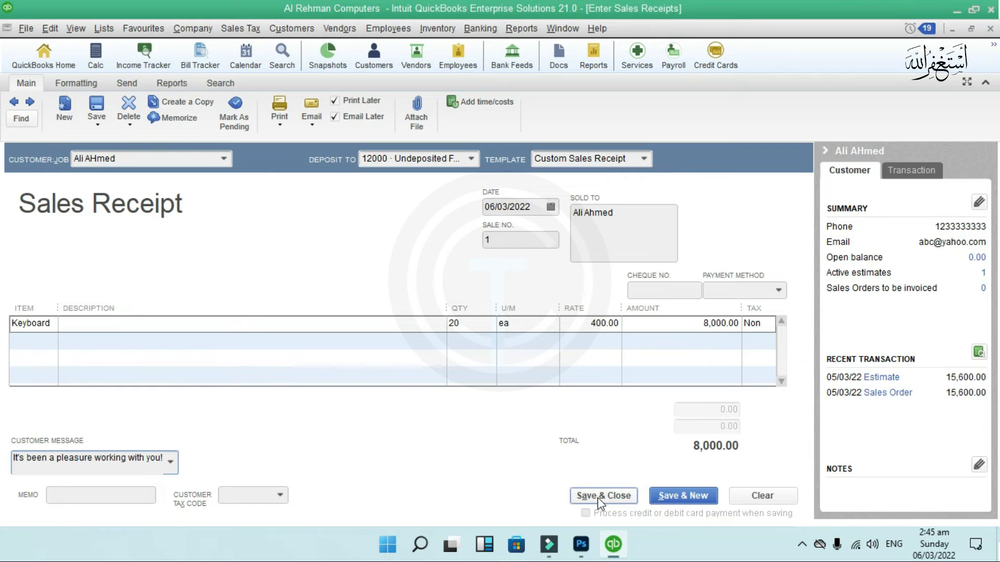
pyautogui.click(614, 501)
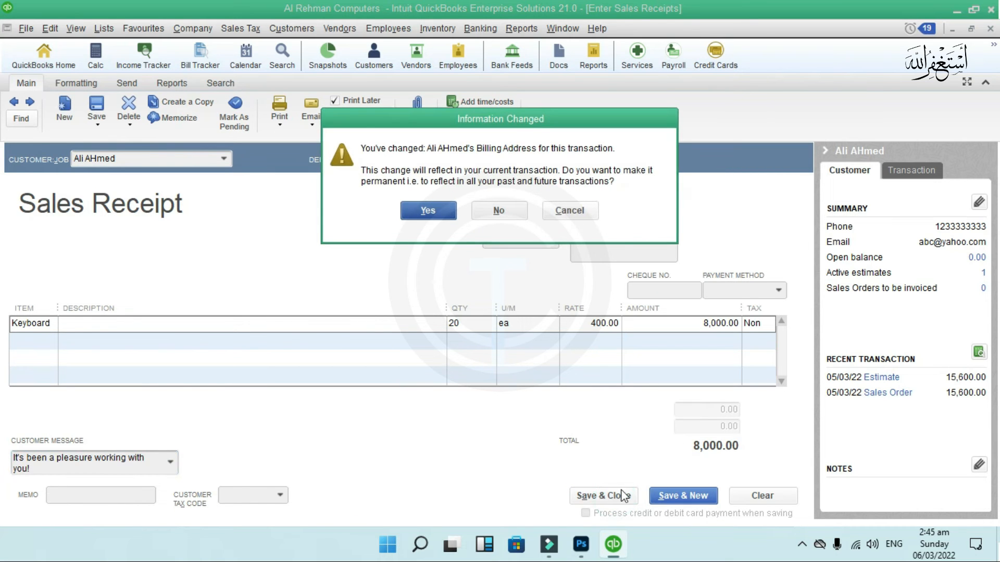
pyautogui.click(440, 215)
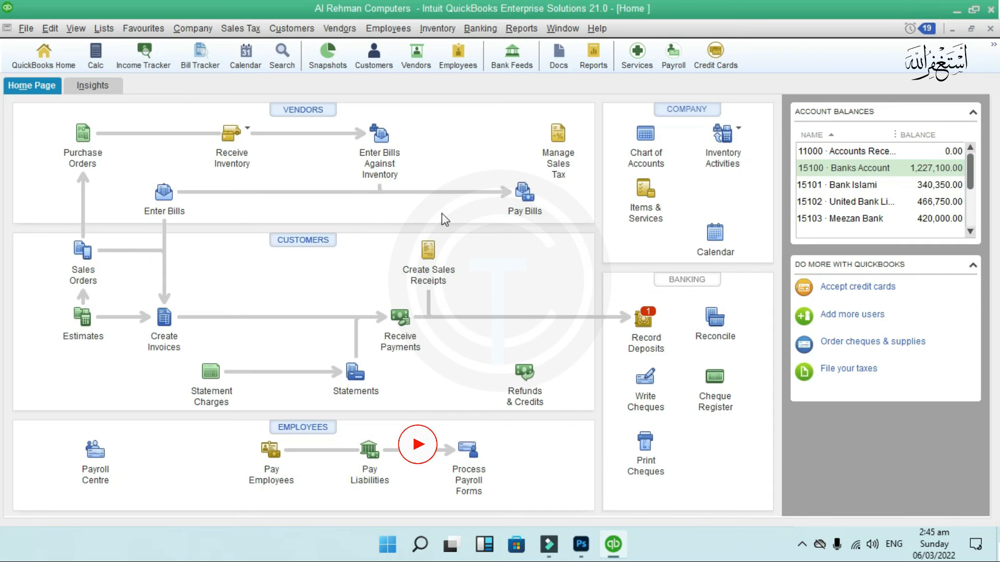
# - Deposit the 8,000.00 payment into 15102 · United Bank Limited and save the deposit
pyautogui.click(646, 319)
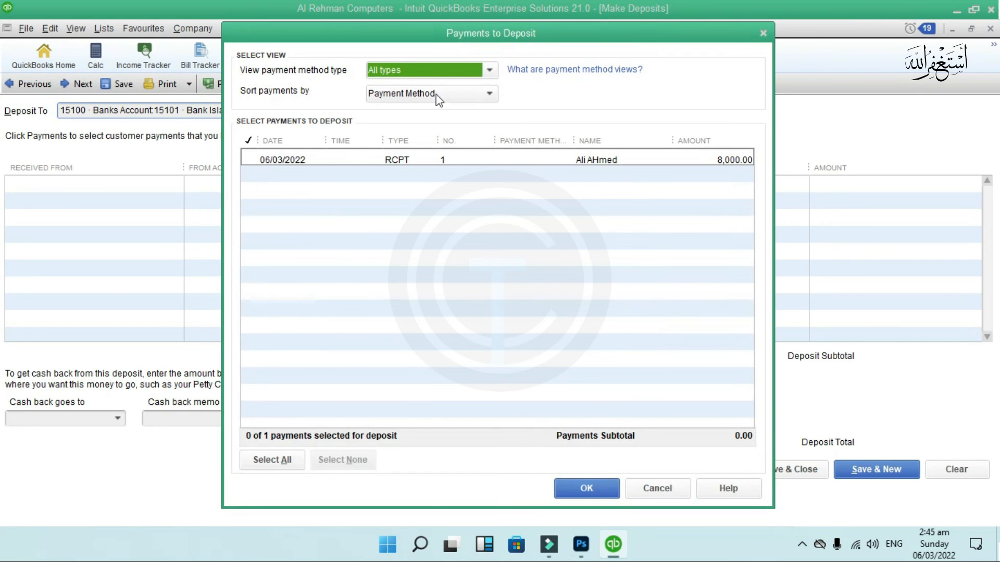
pyautogui.click(254, 158)
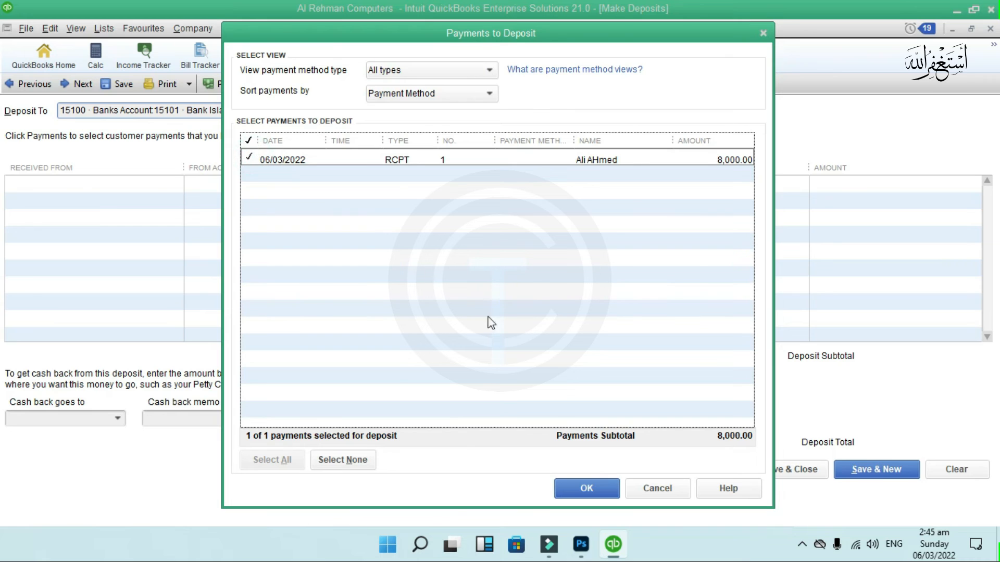
pyautogui.click(610, 495)
pyautogui.click(251, 111)
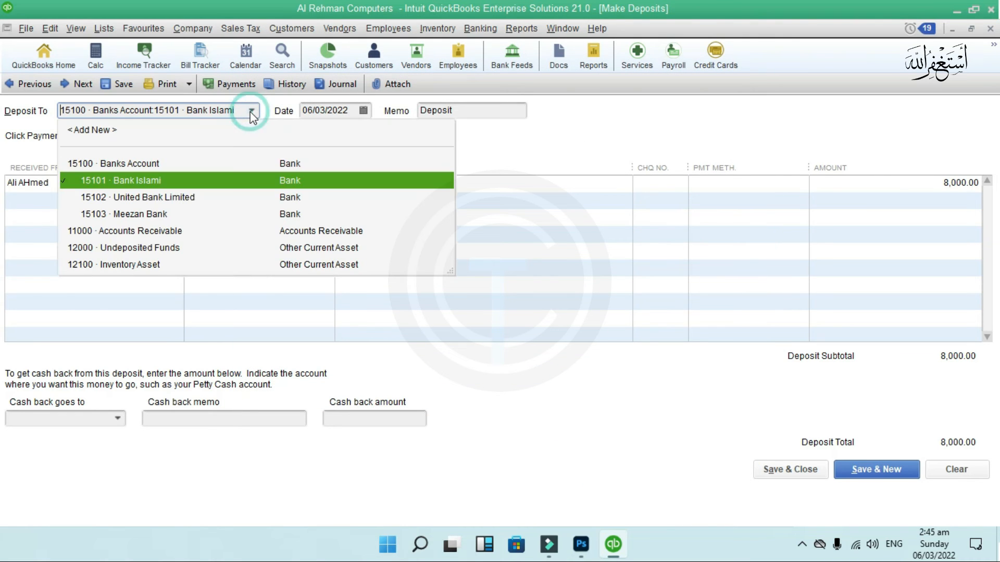
pyautogui.click(238, 198)
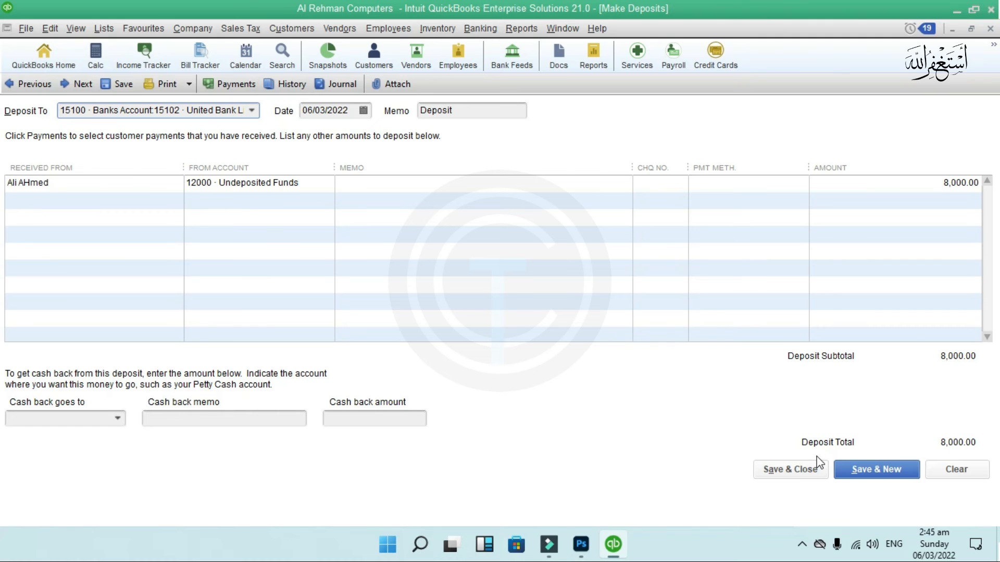
pyautogui.click(816, 474)
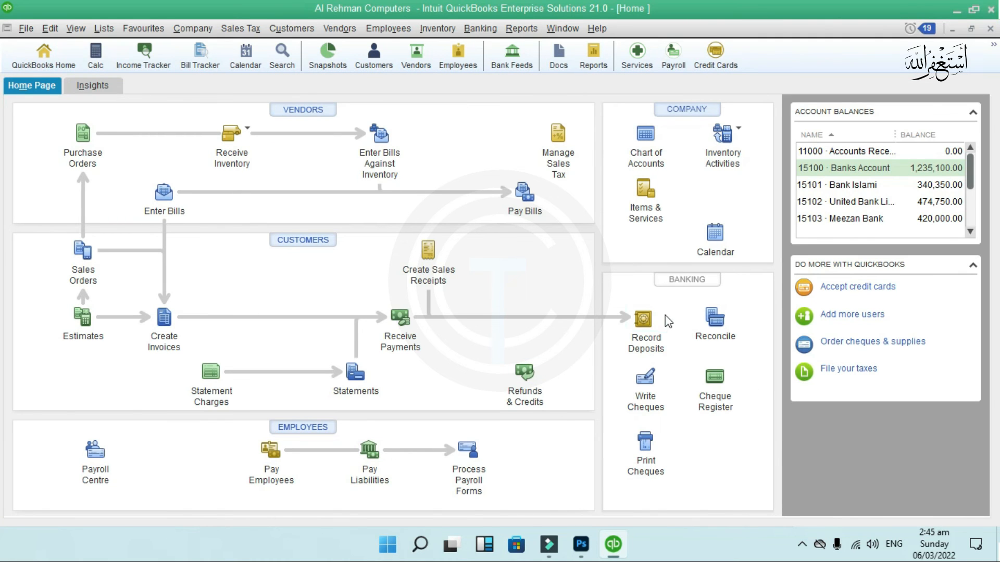
pyautogui.click(848, 203)
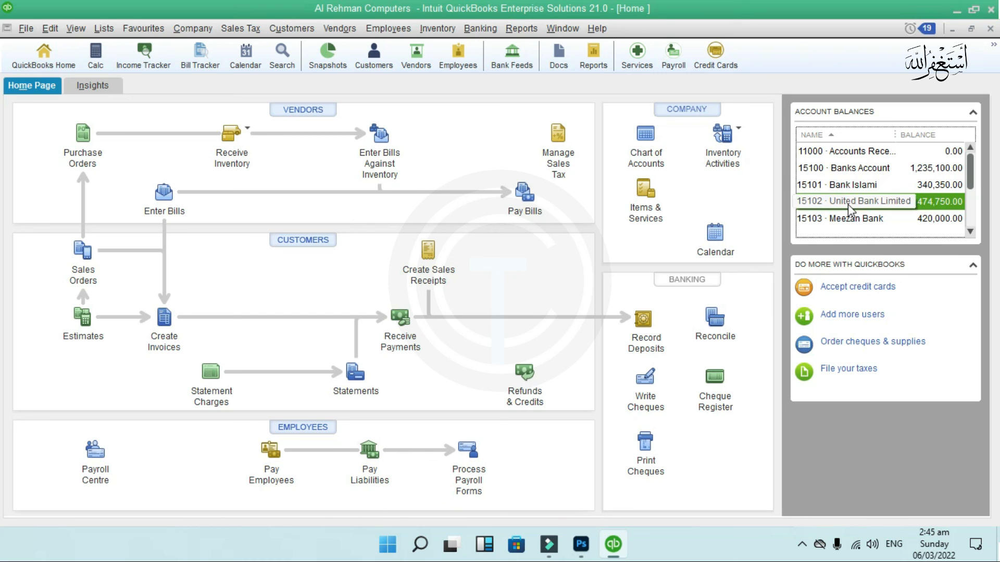
pyautogui.doubleClick(848, 204)
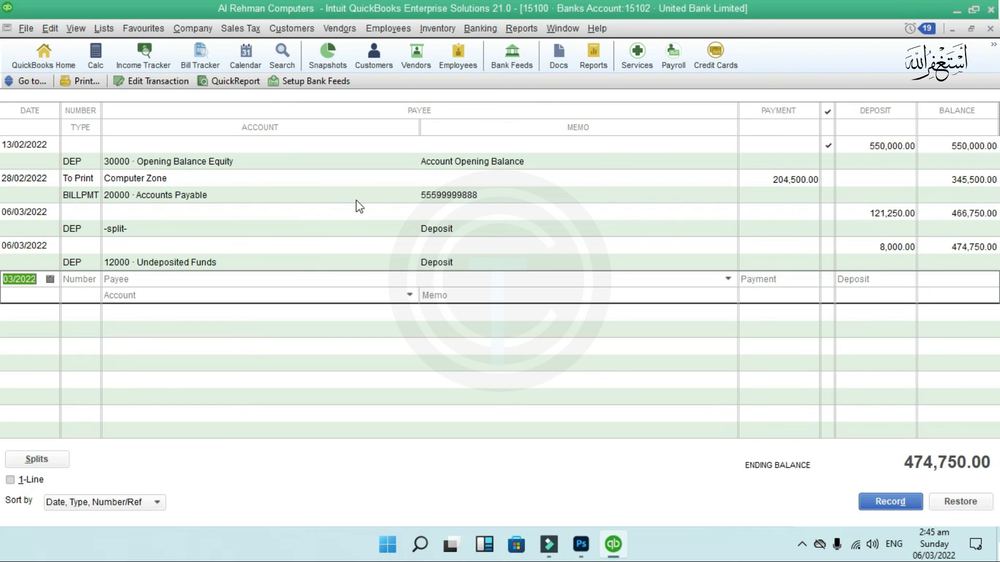
pyautogui.click(989, 29)
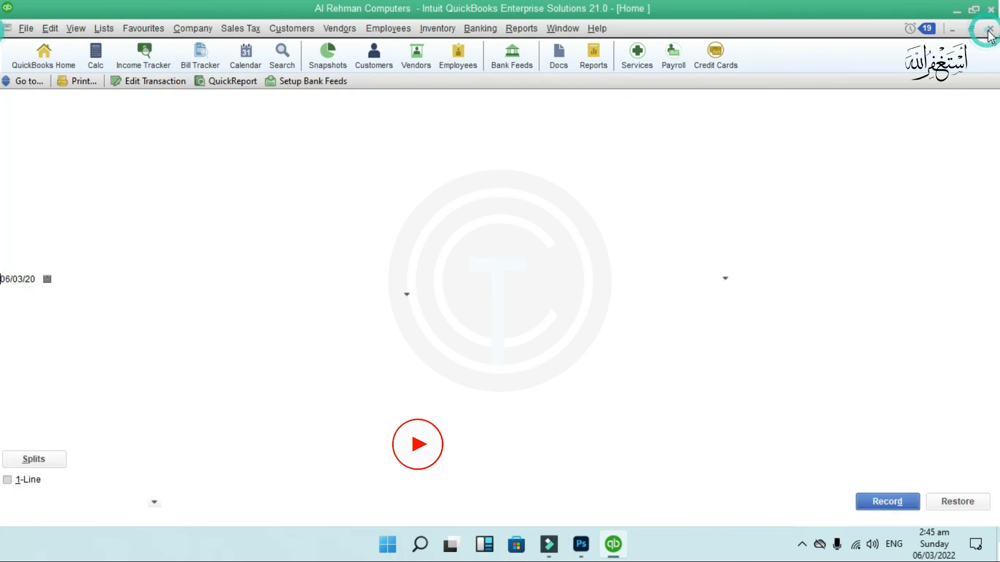